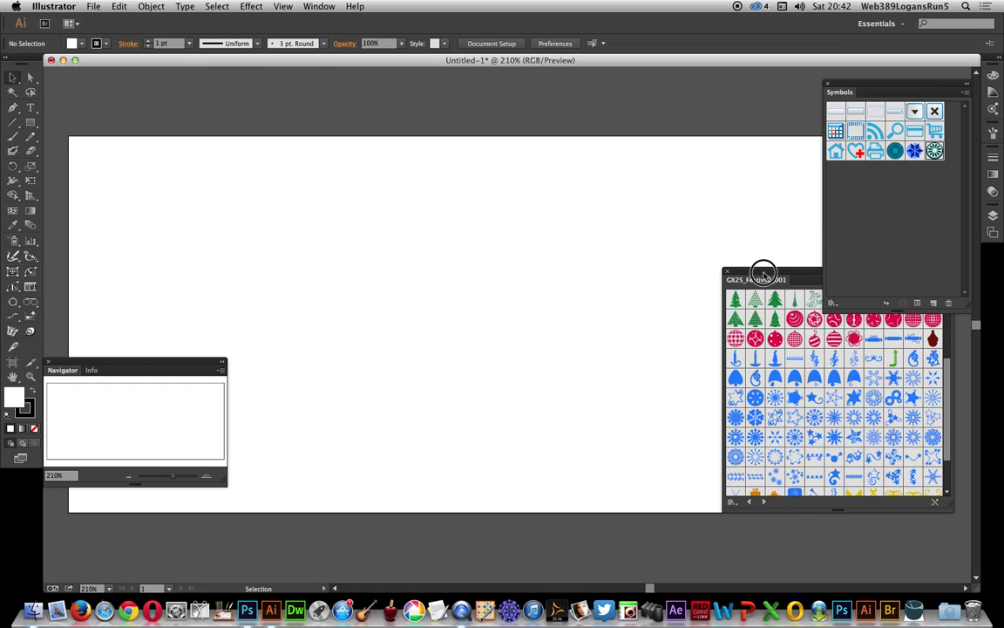
- Move the GX25_Festive2_001 symbol library panel up and left, further onto the artboard
drag(765, 272, 626, 235)
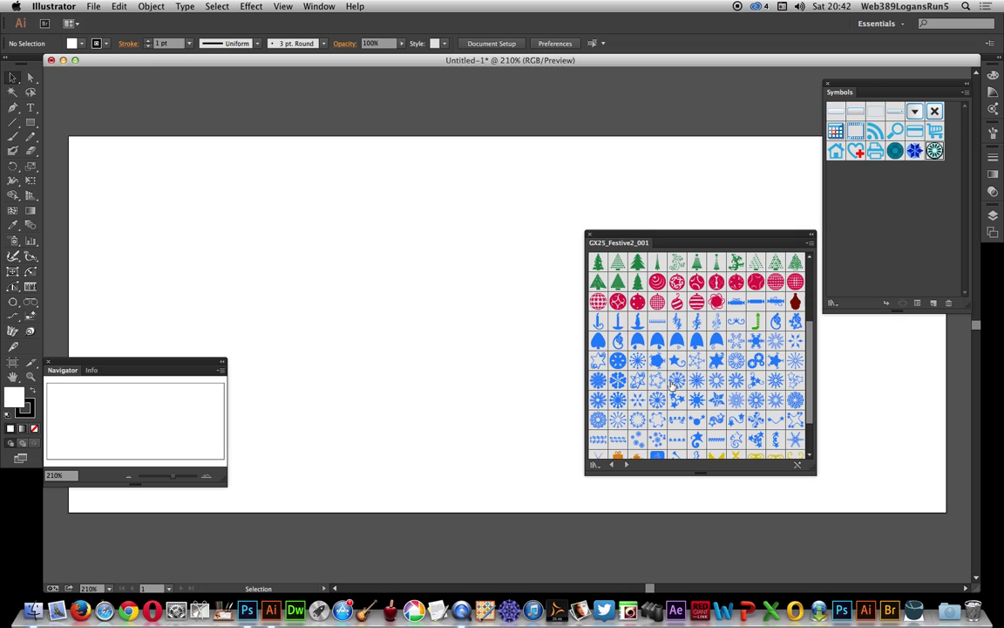
- Place the blue snowflake symbol, enlarge it to about twice its size, copy it, and switch to Photoshop
mouse_move(671, 384)
mouse_down()
mouse_move(524, 281)
mouse_move(404, 321)
mouse_up()
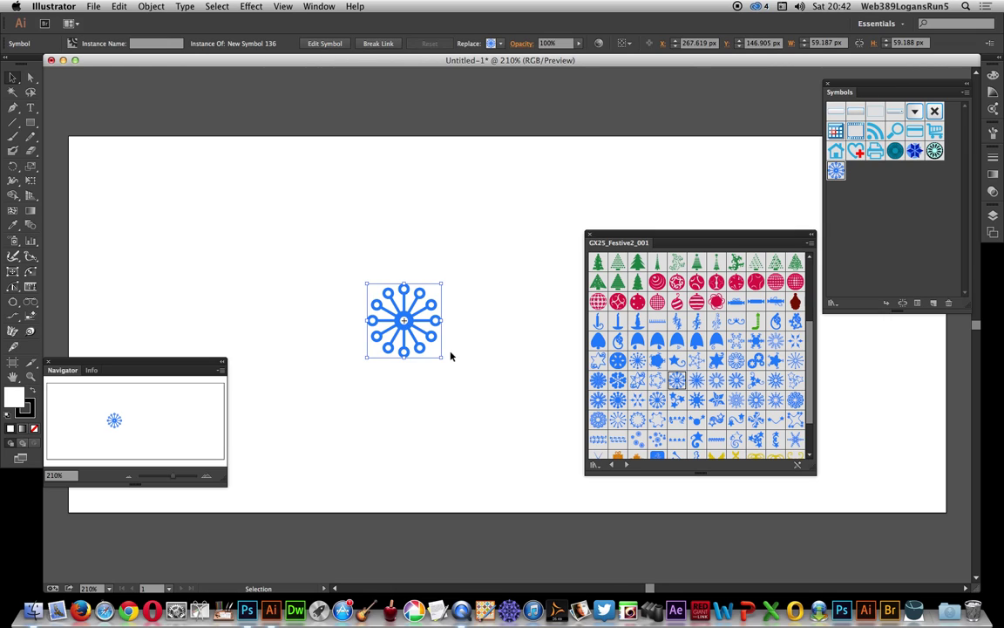
drag(442, 356, 509, 424)
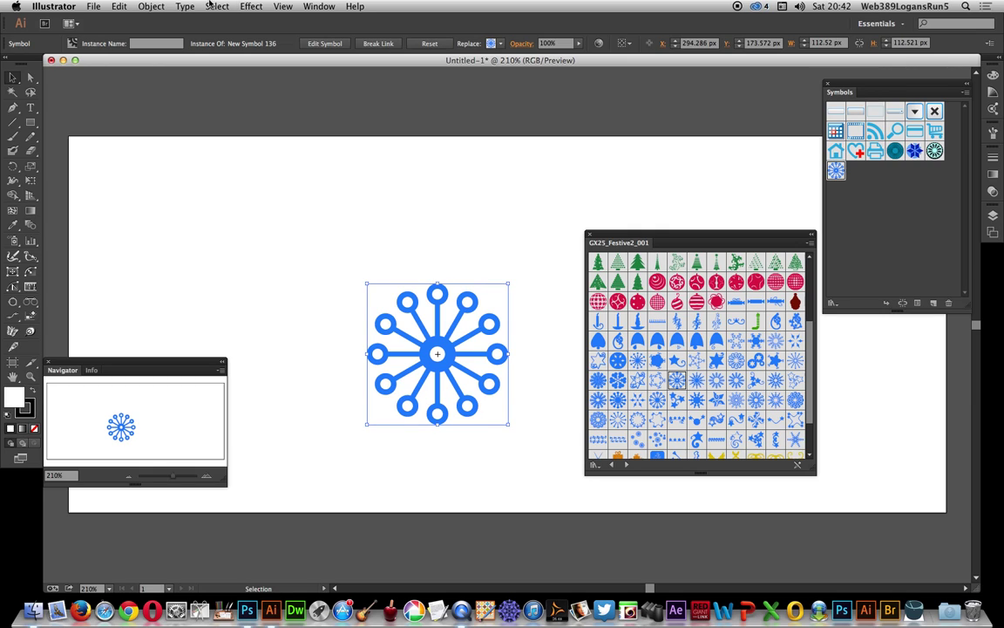
click(120, 7)
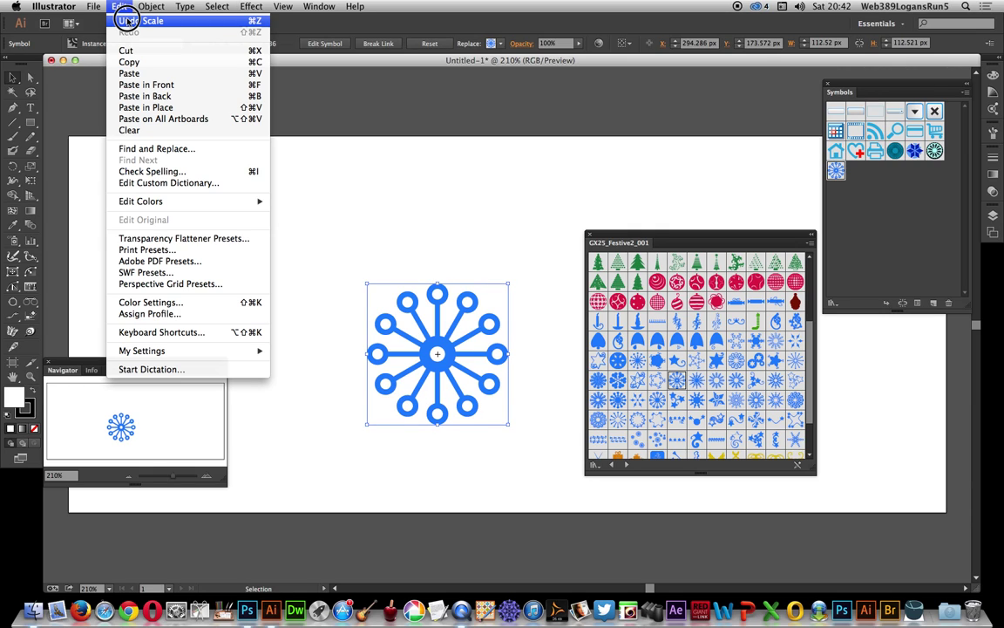
click(129, 62)
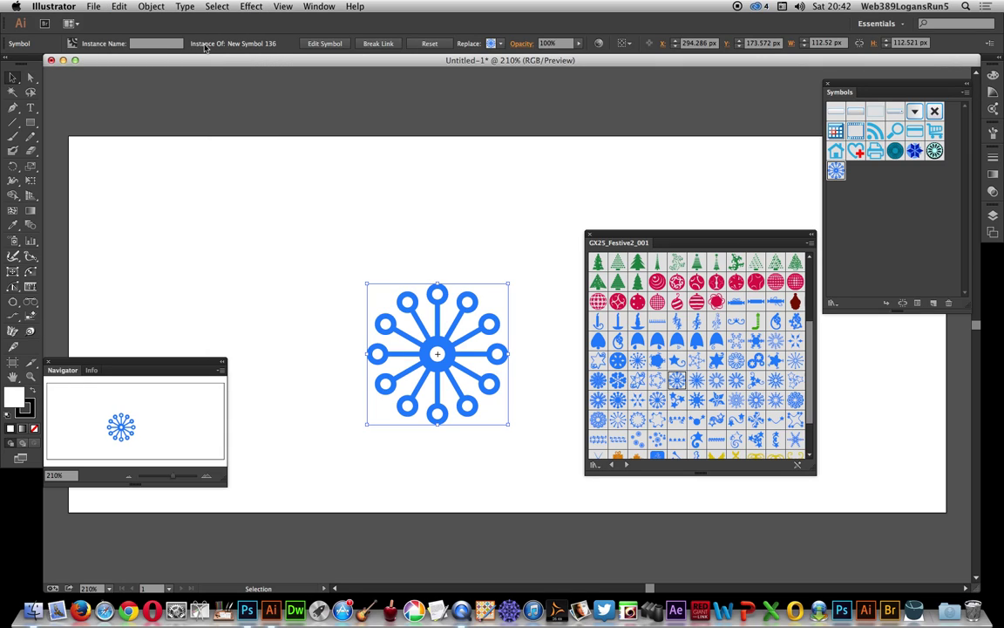
key(super+Tab)
key(super+Tab)
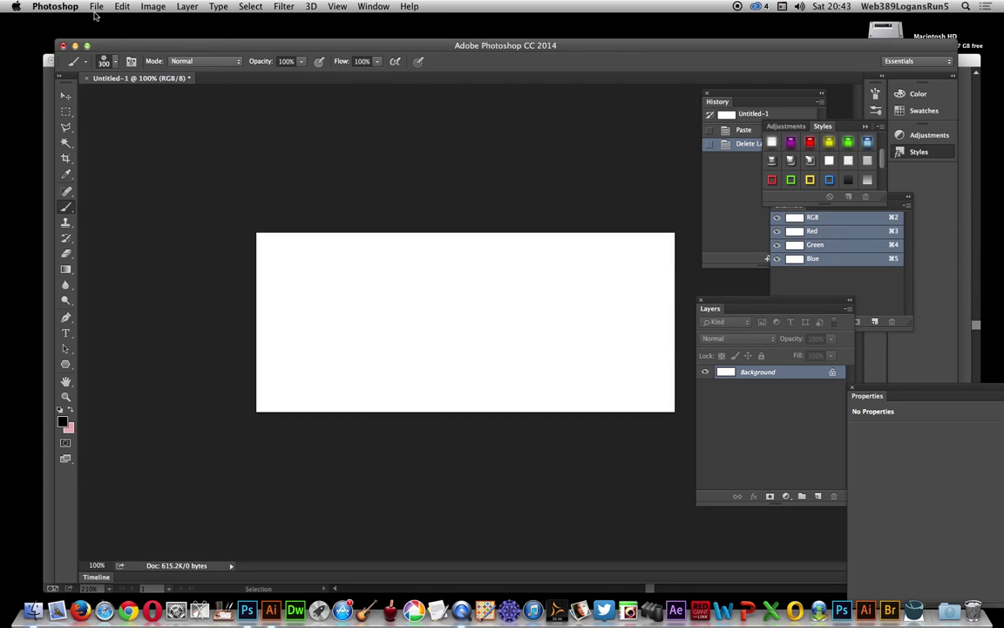
- Paste the blue snowflake as a smart object, scaled down to fit the canvas height
click(122, 7)
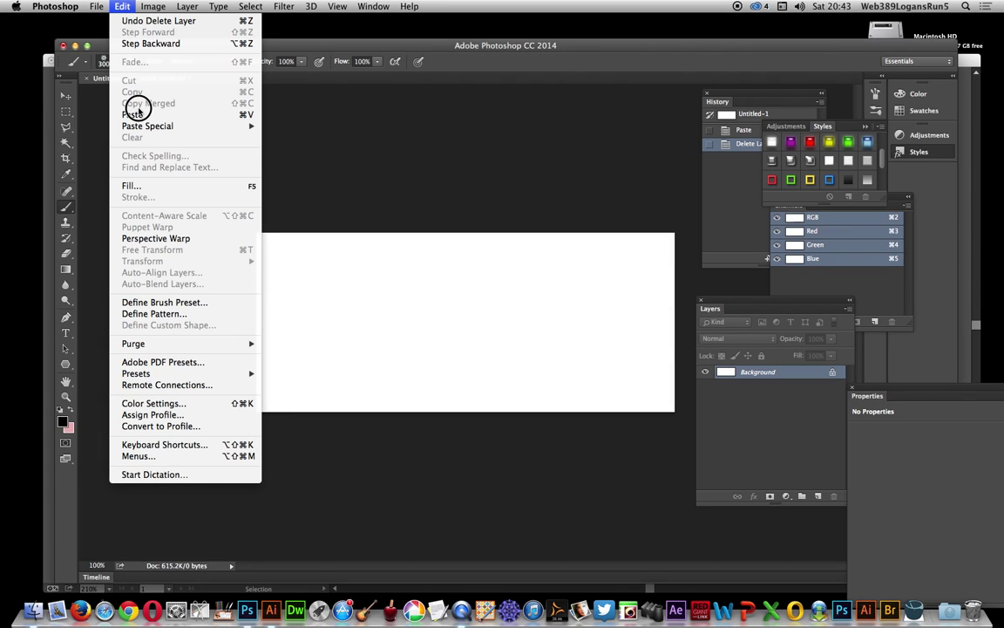
click(132, 114)
click(551, 270)
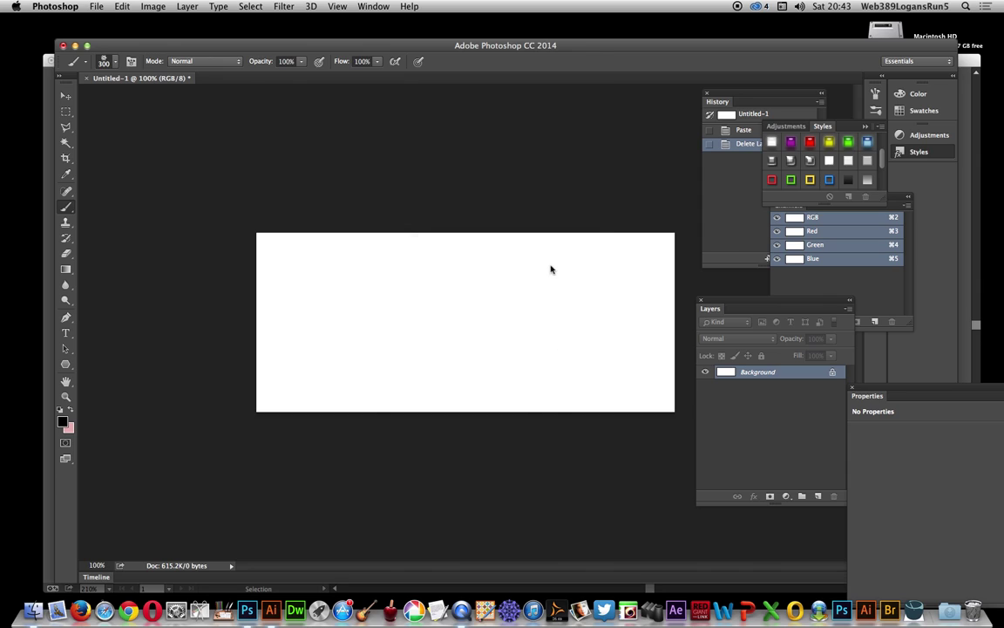
drag(372, 231, 431, 284)
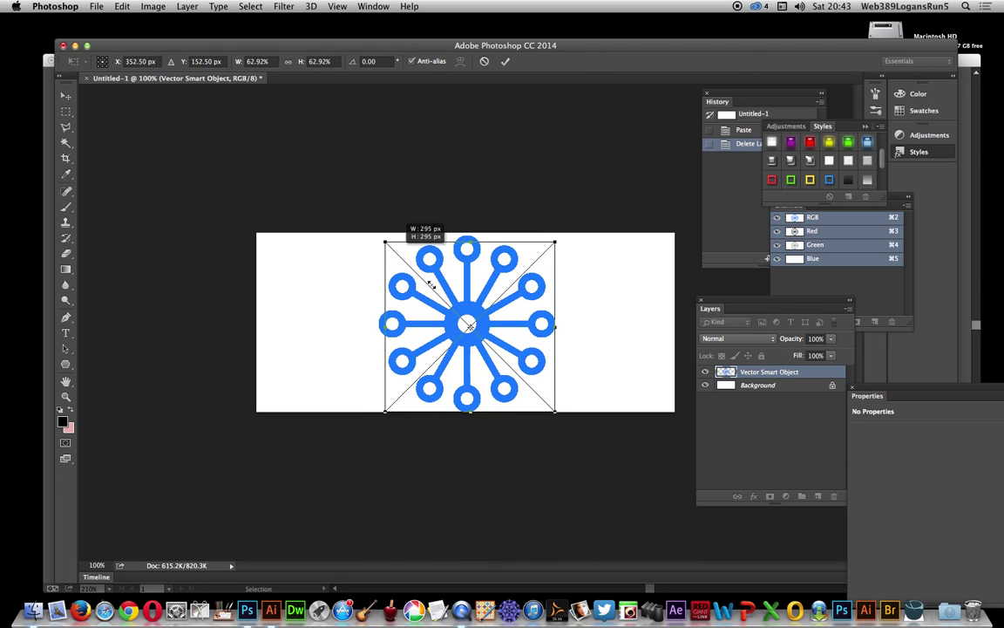
drag(556, 409, 545, 402)
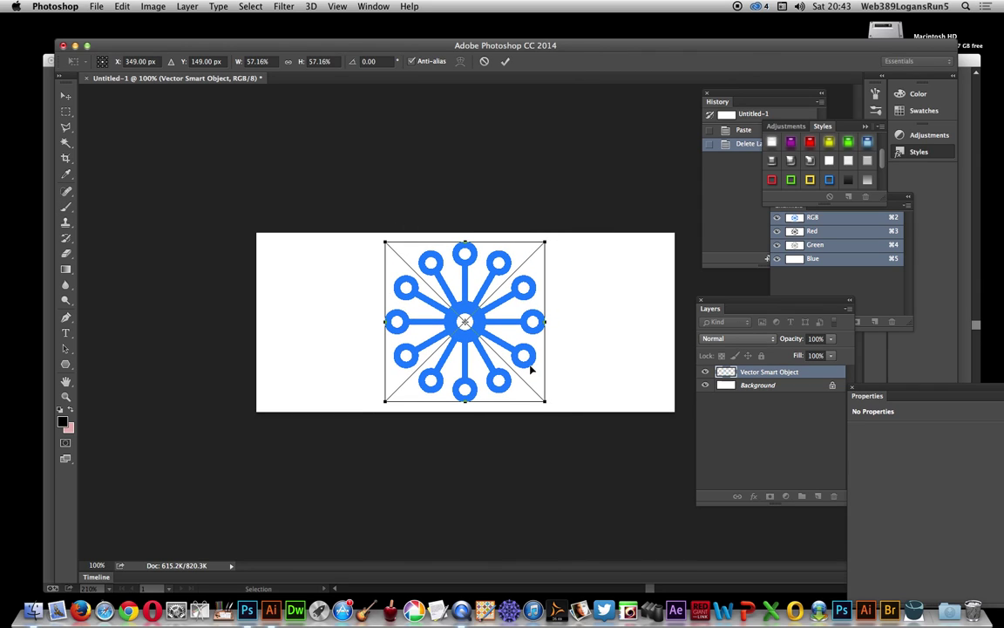
key(Return)
key(b)
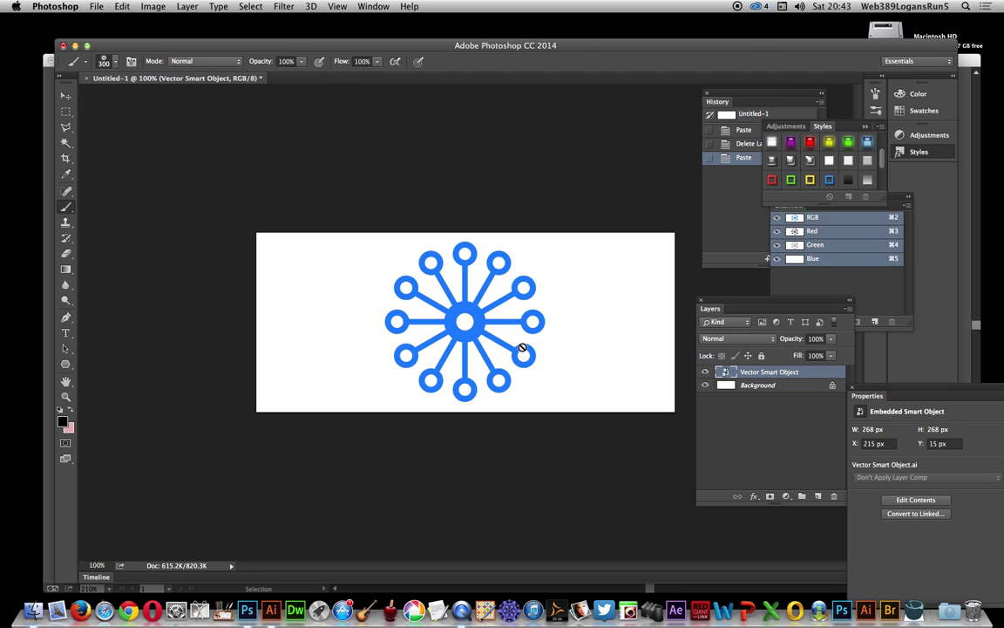
- Flatten the image and marquee-select a square around the snowflake
click(179, 6)
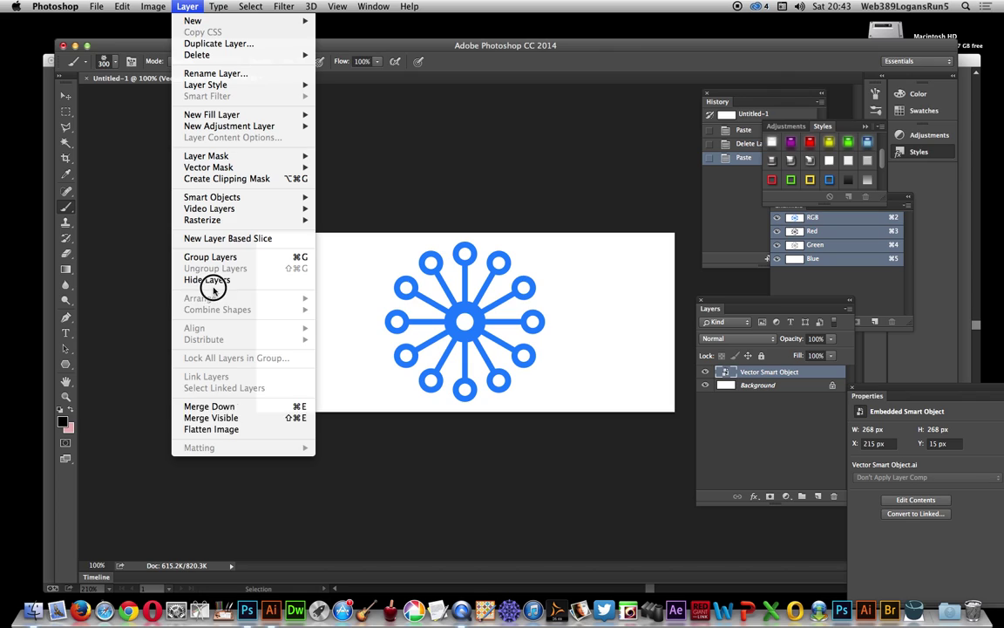
click(211, 429)
click(65, 111)
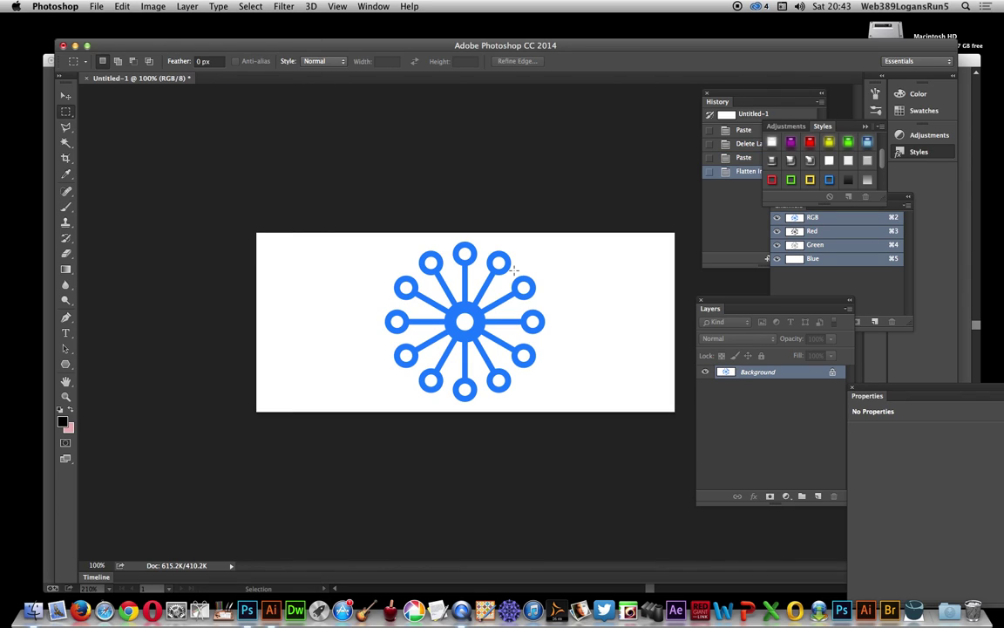
drag(382, 236, 553, 407)
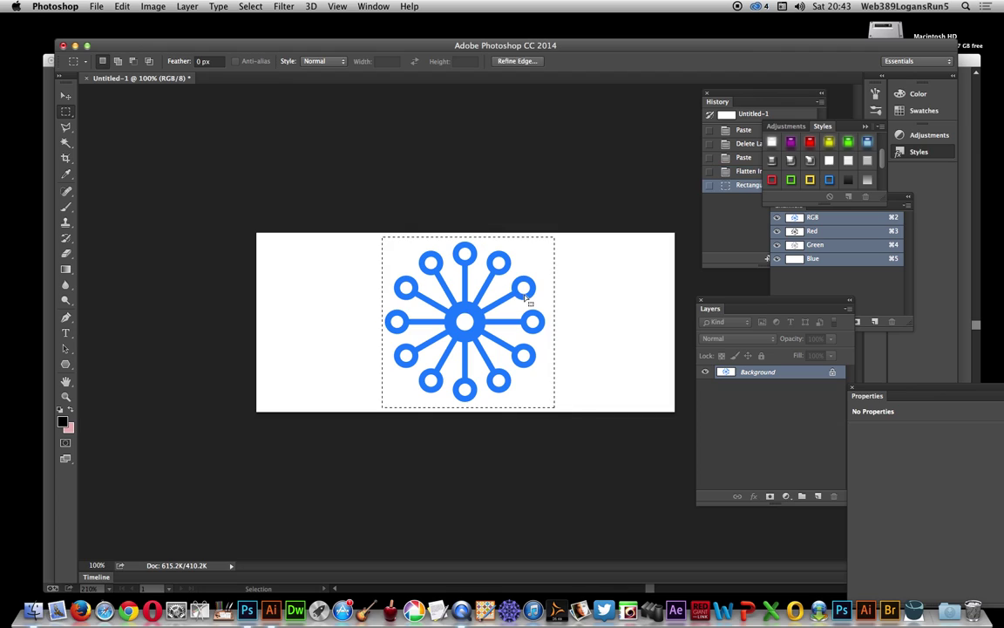
- Define the selection as a brush preset, then revert history to the blank white canvas
click(118, 6)
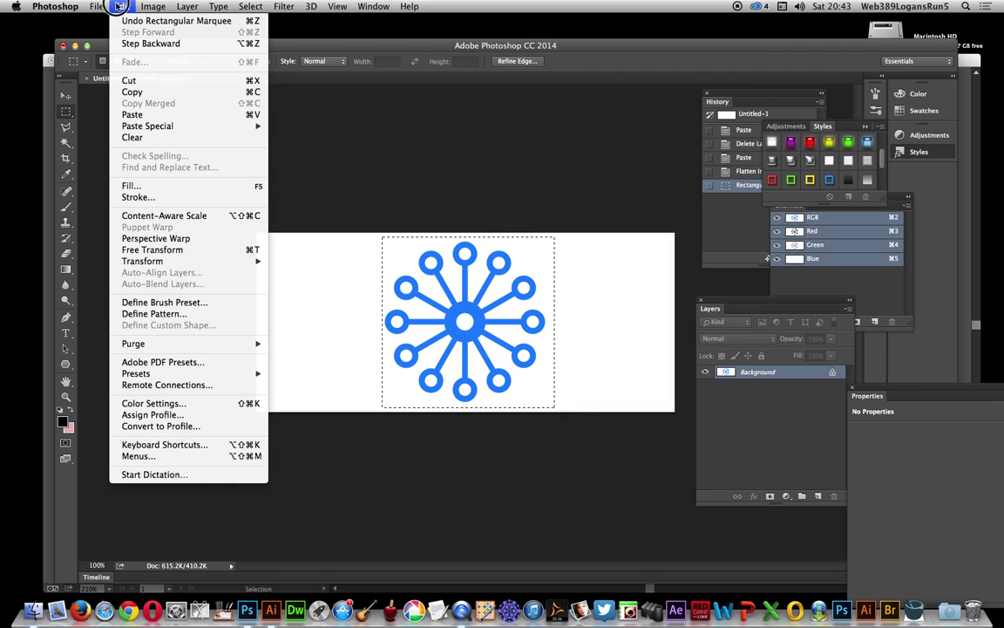
click(165, 302)
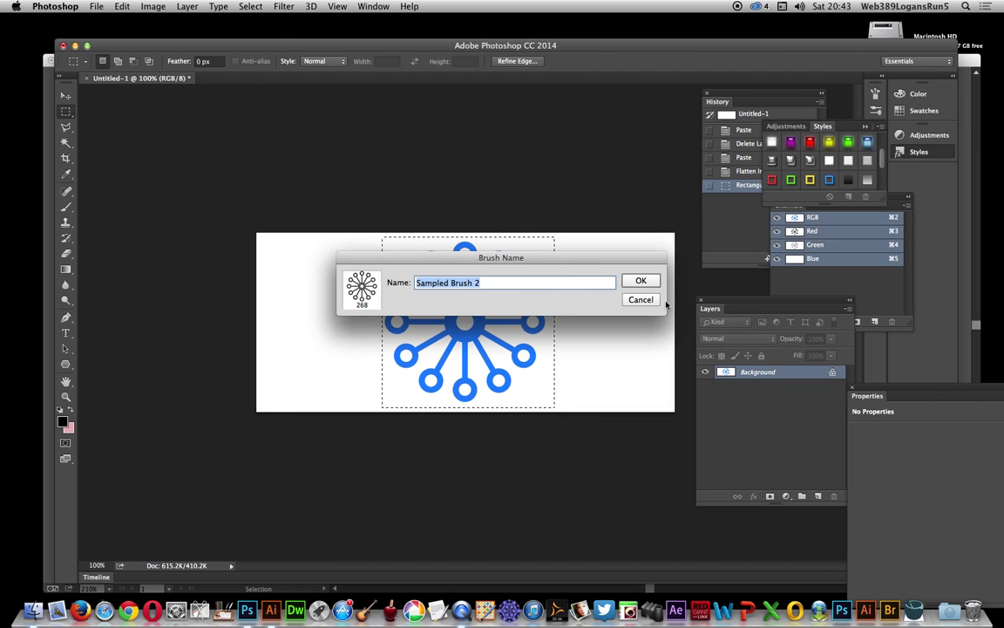
click(641, 281)
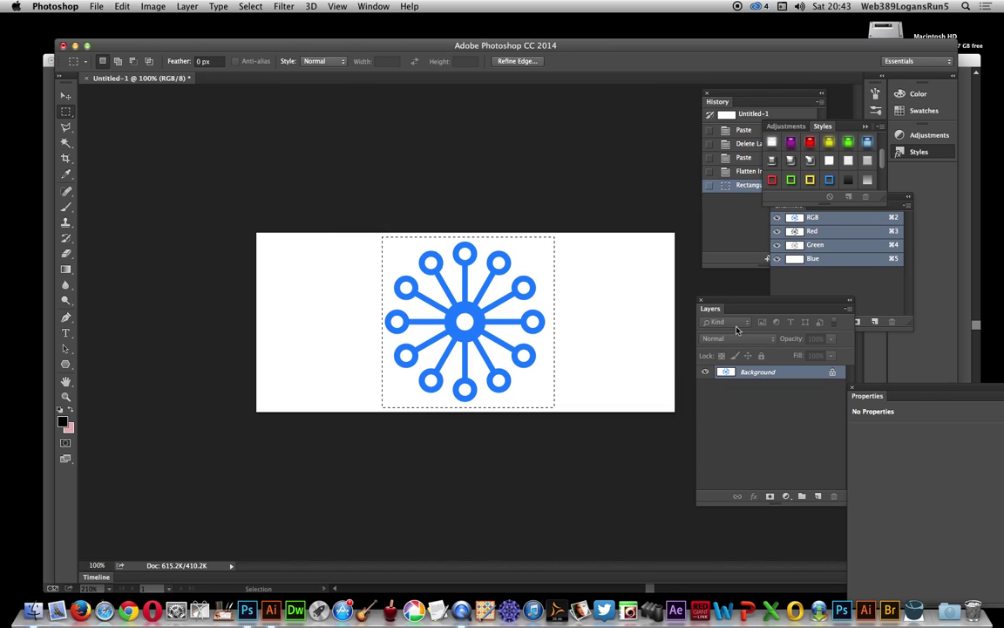
click(739, 174)
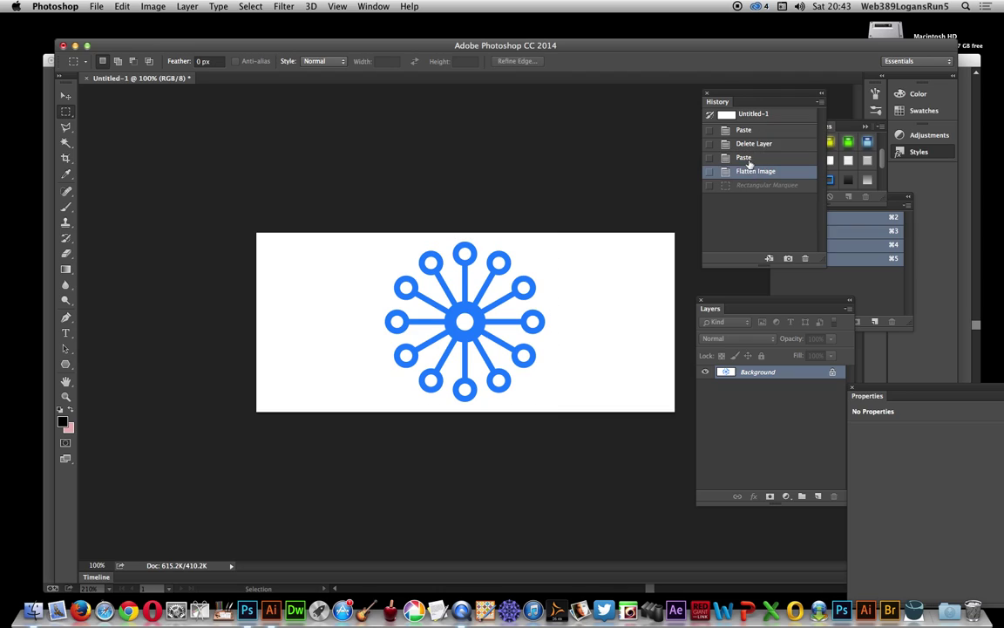
click(750, 143)
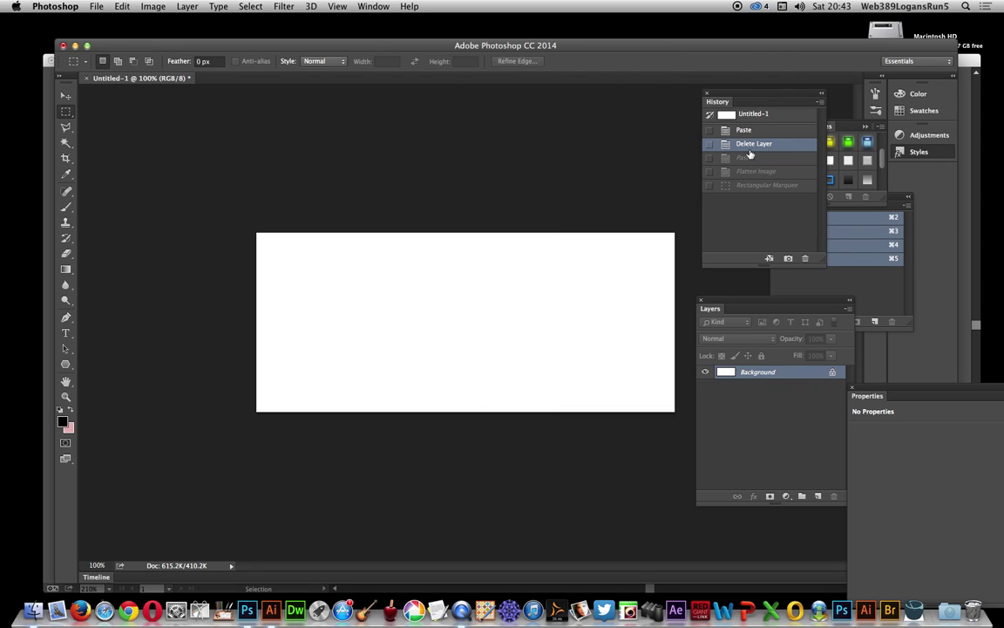
- Stamp the 268 snowflake brush twice in grey, at the centre and lower left
click(66, 206)
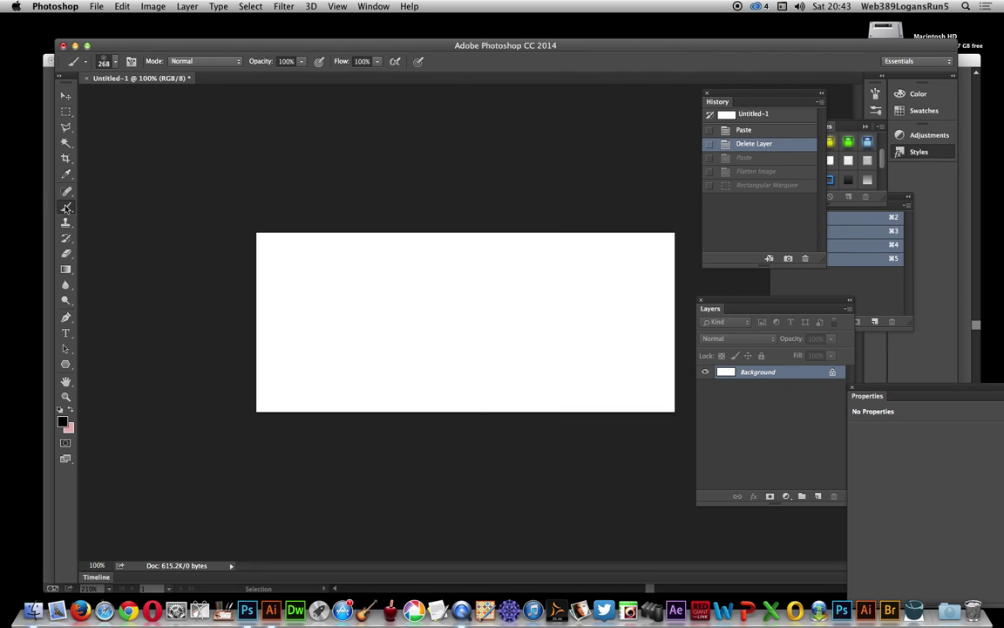
click(108, 61)
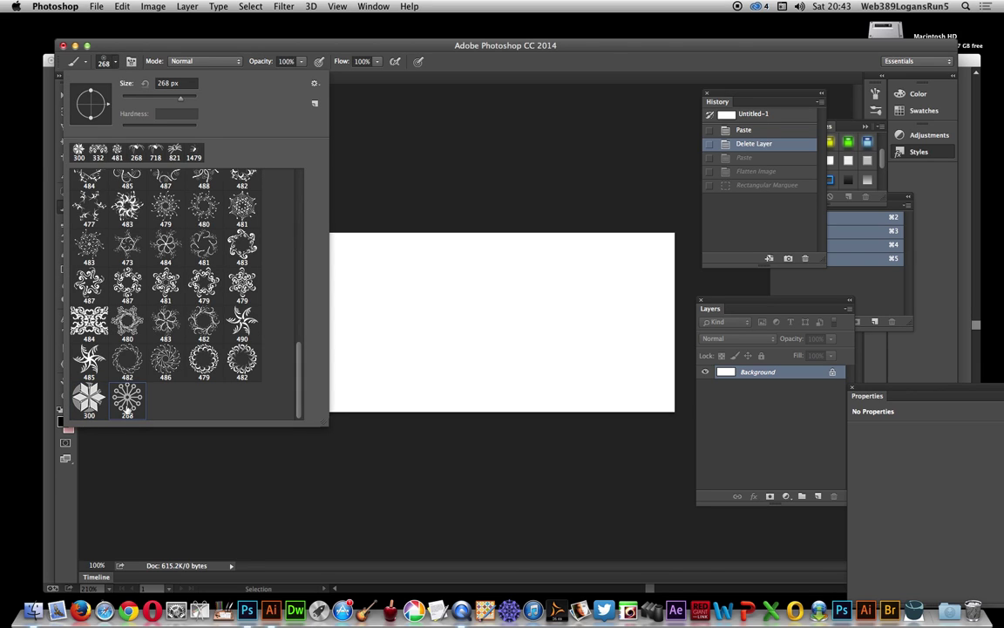
click(415, 303)
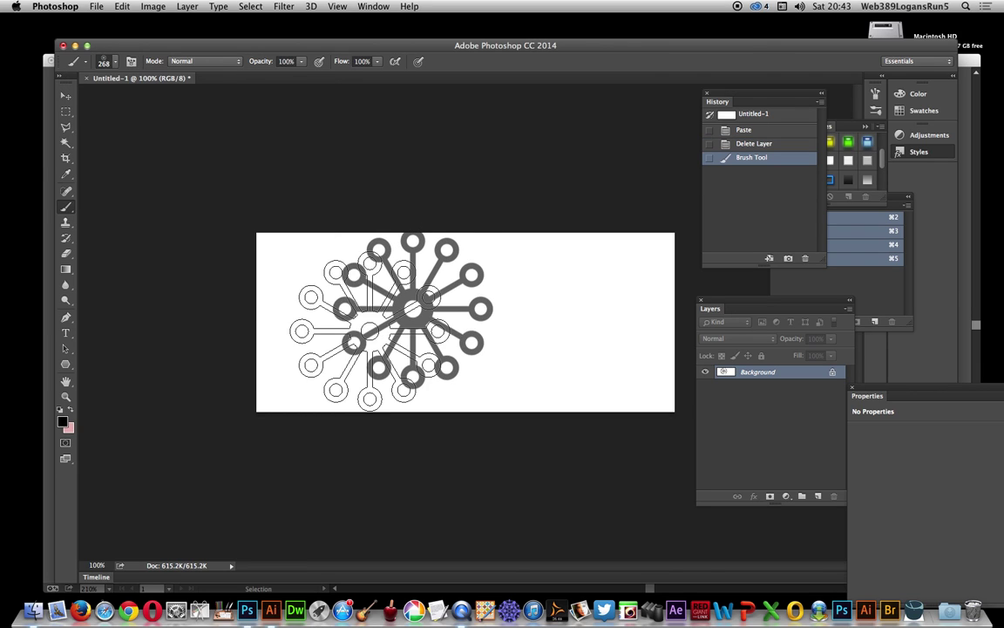
click(276, 396)
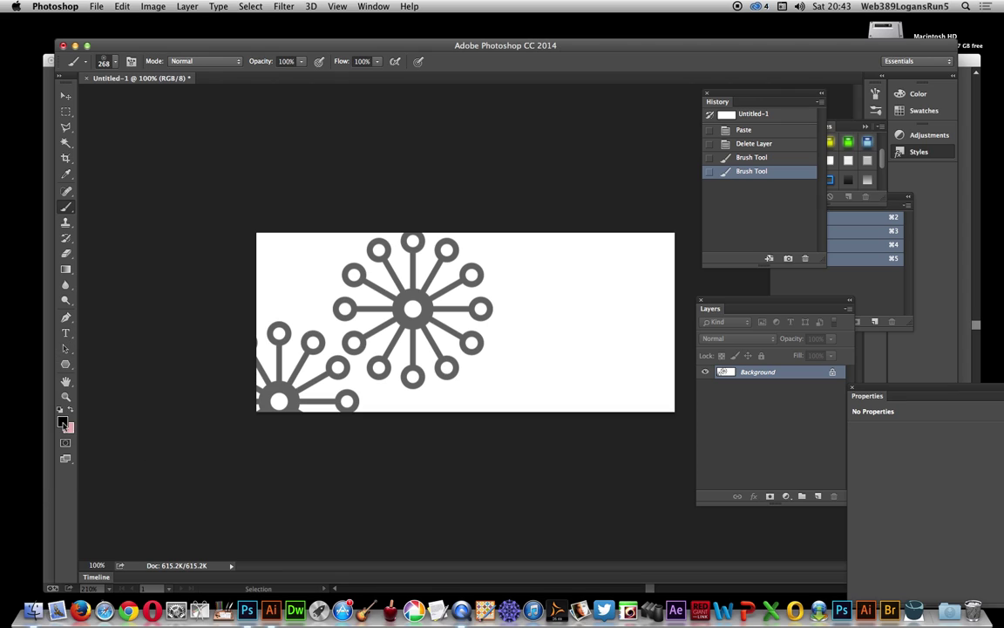
- Set a blue foreground colour and stamp two blue snowflakes on the right and bottom edge
click(61, 421)
click(444, 264)
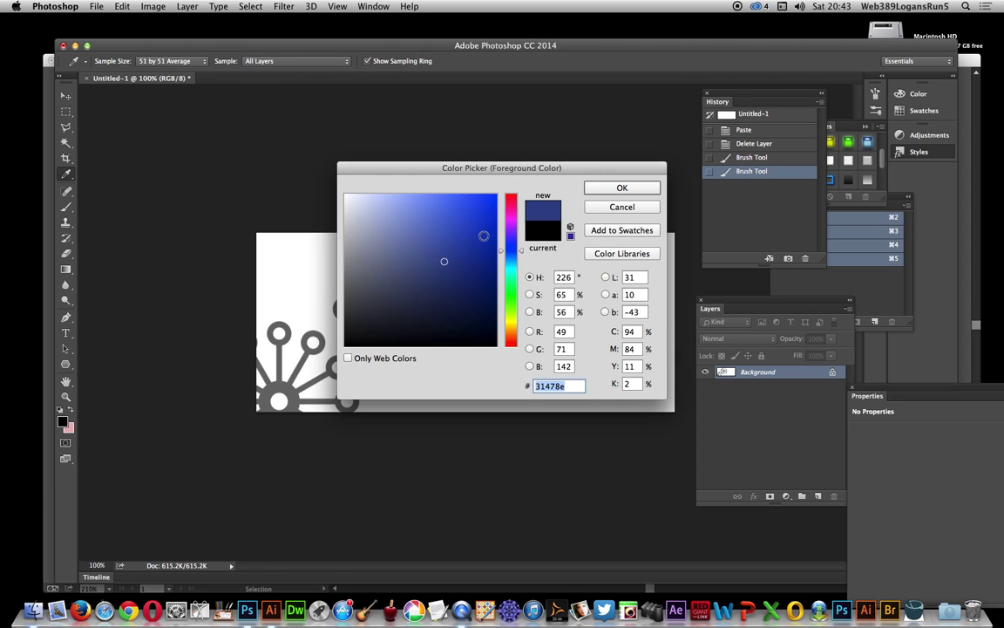
click(597, 187)
click(585, 311)
click(498, 442)
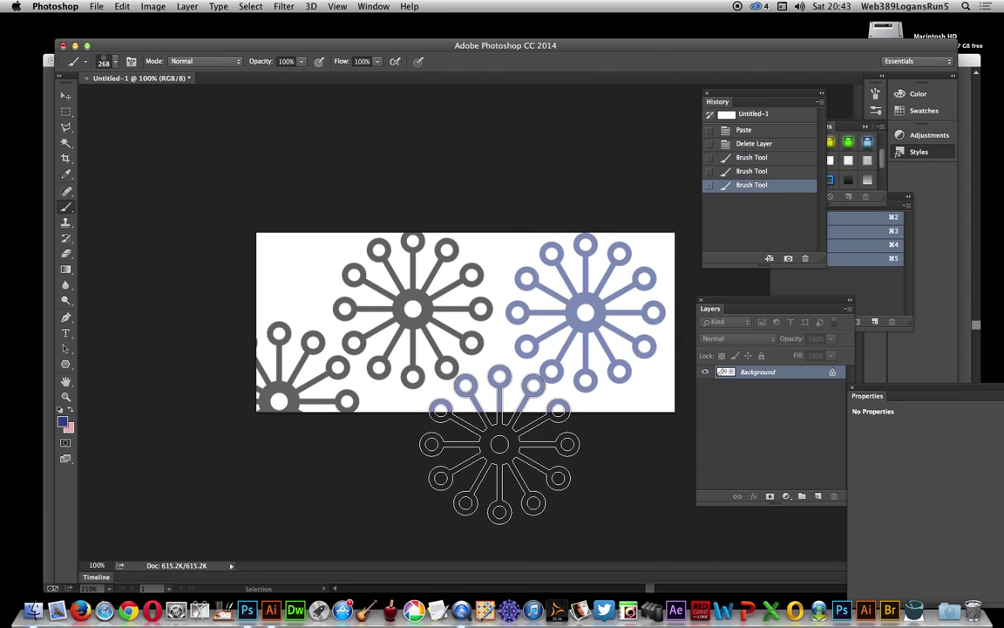